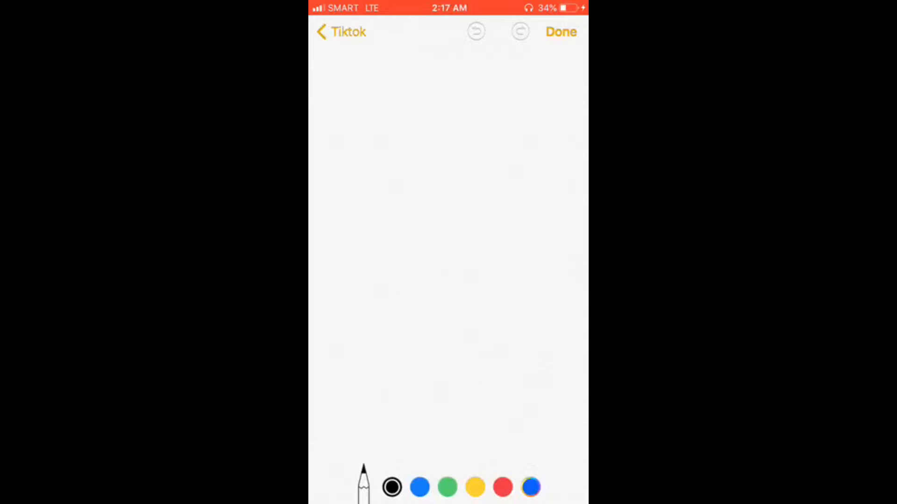
{"action": "mouse_move", "coordinate": [406, 193]}
{"action": "left_mouse_down"}
{"action": "mouse_move", "coordinate": [389, 200]}
{"action": "mouse_move", "coordinate": [373, 279]}
{"action": "left_mouse_up"}
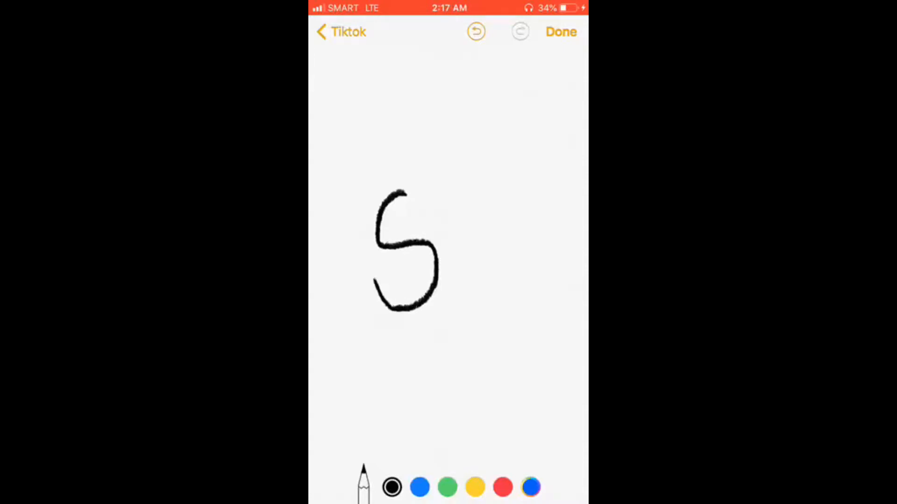
{"action": "mouse_move", "coordinate": [394, 249]}
{"action": "left_mouse_down"}
{"action": "mouse_move", "coordinate": [438, 127]}
{"action": "mouse_move", "coordinate": [469, 243]}
{"action": "left_mouse_up"}
{"action": "left_click", "coordinate": [447, 487]}
{"action": "left_click", "coordinate": [419, 487]}
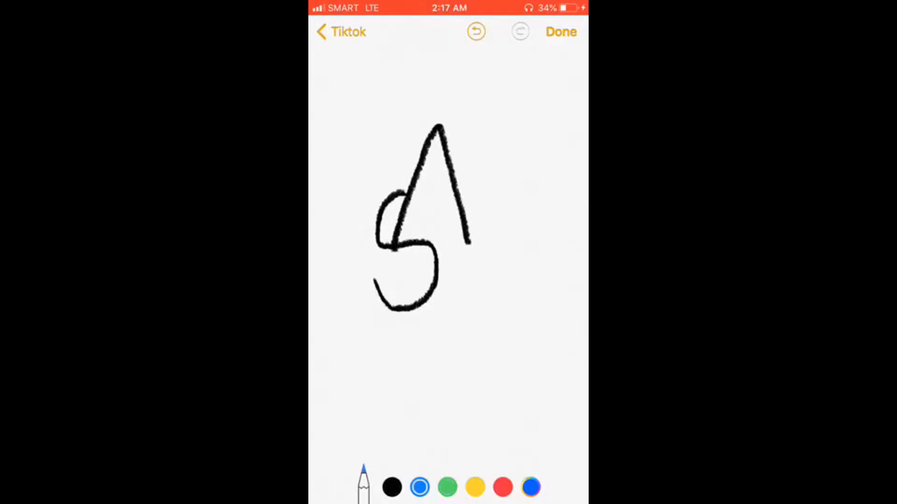
{"action": "left_click", "coordinate": [476, 31]}
{"action": "left_click", "coordinate": [476, 31]}
- Sketch a black letter S overlapped by the legs of a blue letter A
{"action": "left_click", "coordinate": [392, 487]}
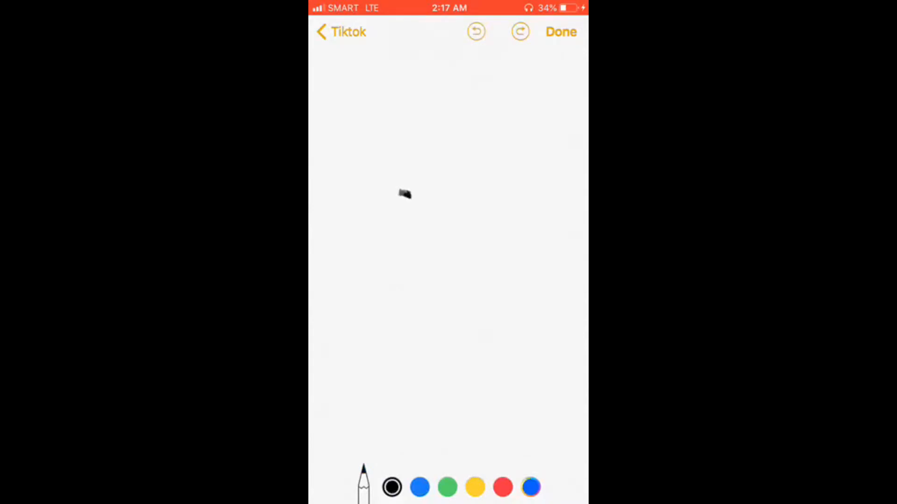
{"action": "mouse_move", "coordinate": [405, 193]}
{"action": "left_mouse_down"}
{"action": "mouse_move", "coordinate": [422, 278]}
{"action": "mouse_move", "coordinate": [374, 275]}
{"action": "mouse_move", "coordinate": [431, 138]}
{"action": "mouse_move", "coordinate": [444, 152]}
{"action": "mouse_move", "coordinate": [467, 239]}
{"action": "left_mouse_up"}
{"action": "left_click", "coordinate": [419, 487]}
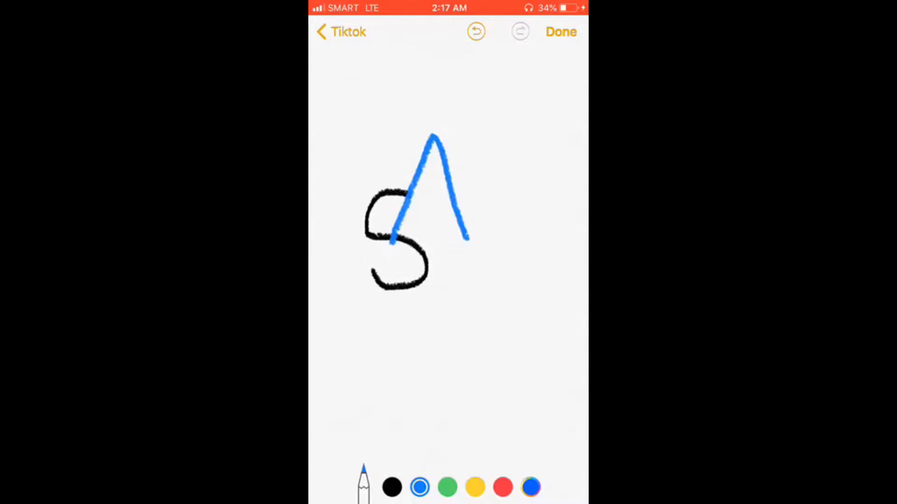
- Complete the monogram sketch with the A's crossbar and further letter strokes, using green and yellow
{"action": "mouse_move", "coordinate": [403, 203]}
{"action": "left_mouse_down"}
{"action": "mouse_move", "coordinate": [453, 204]}
{"action": "mouse_move", "coordinate": [462, 236]}
{"action": "mouse_move", "coordinate": [481, 158]}
{"action": "left_mouse_up"}
{"action": "left_click", "coordinate": [447, 487]}
{"action": "left_click", "coordinate": [475, 488]}
{"action": "mouse_move", "coordinate": [388, 282]}
{"action": "left_mouse_down"}
{"action": "mouse_move", "coordinate": [427, 190]}
{"action": "mouse_move", "coordinate": [462, 281]}
{"action": "left_mouse_up"}
{"action": "left_click_drag", "start_coordinate": [403, 251], "coordinate": [453, 250]}
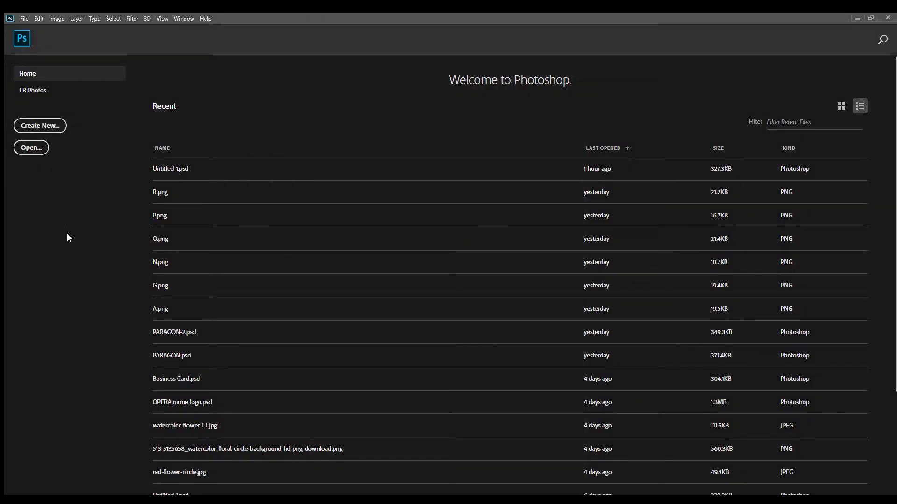
- Switch to Photoshop, create a new 750 × 1334 px document and add an empty layer
{"action": "left_click", "coordinate": [39, 127]}
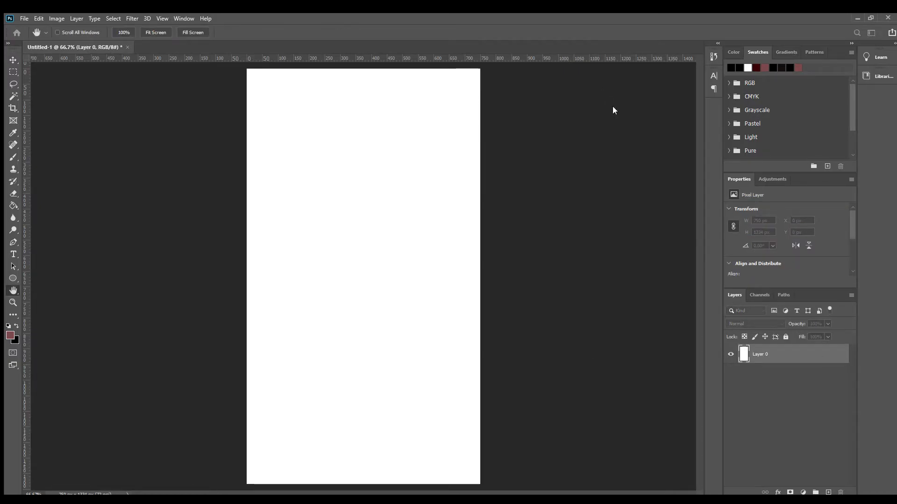
{"action": "key", "text": "v"}
{"action": "left_click", "coordinate": [828, 492]}
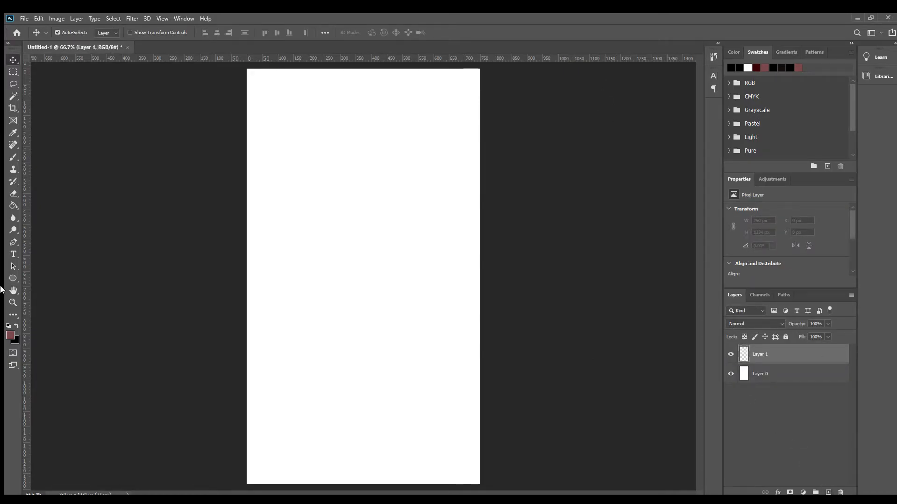
- Add the logo's four-letter name in capitals, Century Gothic Regular at 75 pt, and move it slightly below the canvas centre
{"action": "left_click", "coordinate": [13, 254]}
{"action": "left_click", "coordinate": [335, 307]}
{"action": "type", "text": "SARA"}
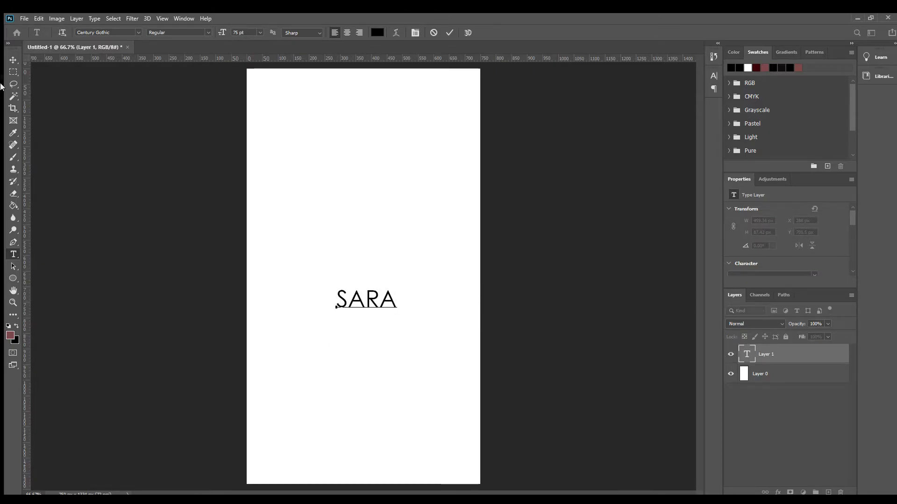
{"action": "left_click", "coordinate": [13, 60]}
{"action": "left_click_drag", "start_coordinate": [356, 302], "coordinate": [354, 337]}
- Add a separate letter S at 500 pt and place it above the name text, left of the canvas centre
{"action": "key", "text": "t"}
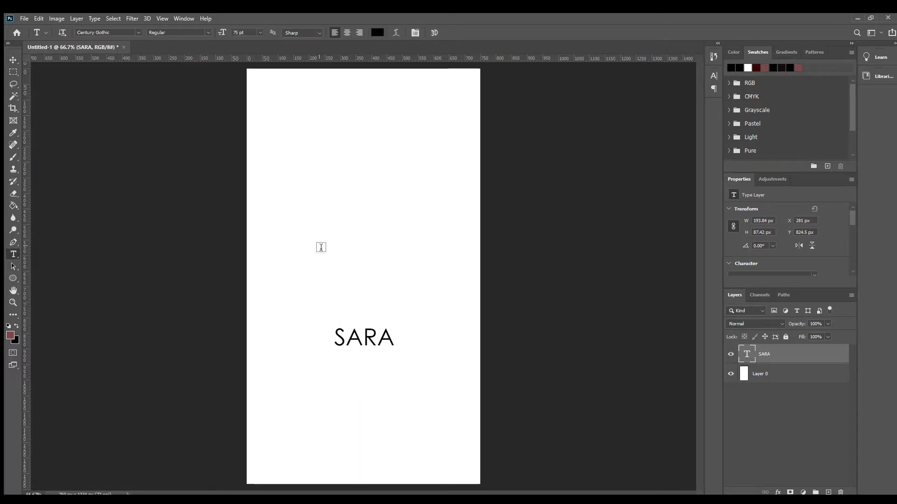
{"action": "left_click", "coordinate": [334, 258]}
{"action": "type", "text": "S"}
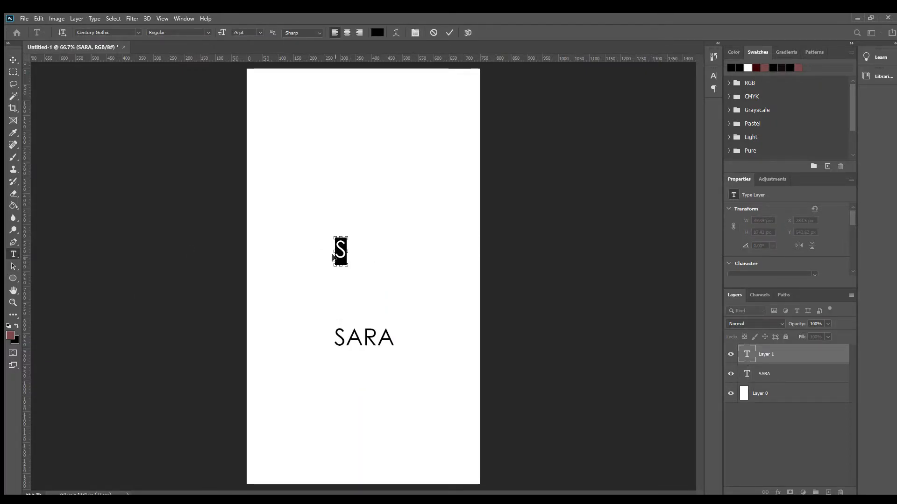
{"action": "left_click", "coordinate": [251, 32]}
{"action": "type", "text": "500"}
{"action": "key", "text": "Return"}
{"action": "left_click", "coordinate": [13, 59]}
{"action": "left_click_drag", "start_coordinate": [369, 205], "coordinate": [317, 249]}
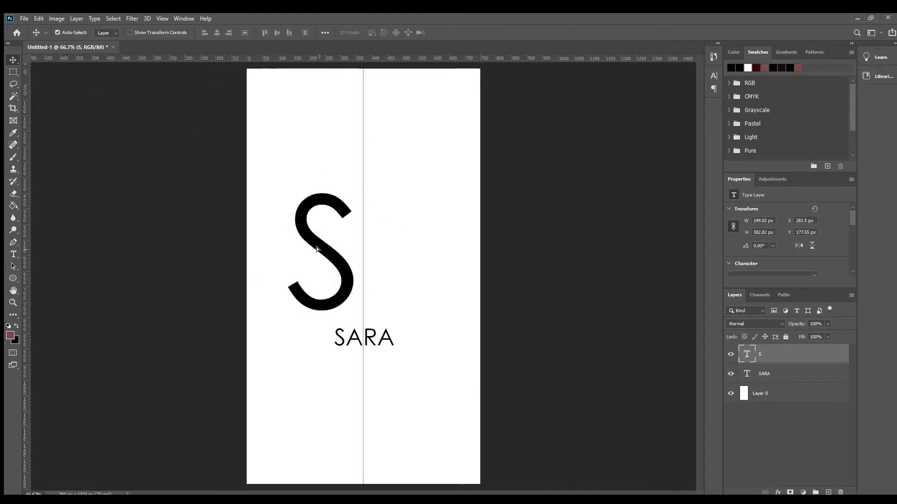
- Rotate the large S to -30° and shift it down and right, just above the name text
{"action": "key", "text": "ctrl+t"}
{"action": "left_click_drag", "start_coordinate": [339, 171], "coordinate": [296, 182]}
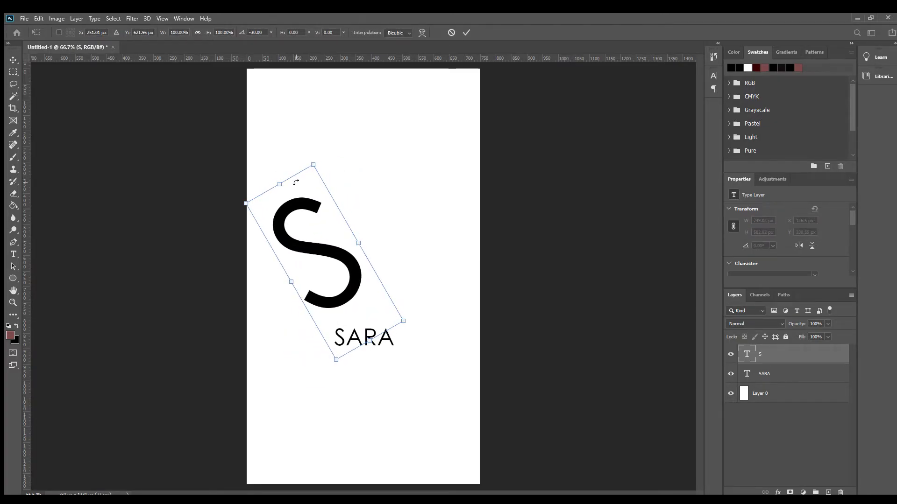
{"action": "left_click_drag", "start_coordinate": [337, 264], "coordinate": [345, 277]}
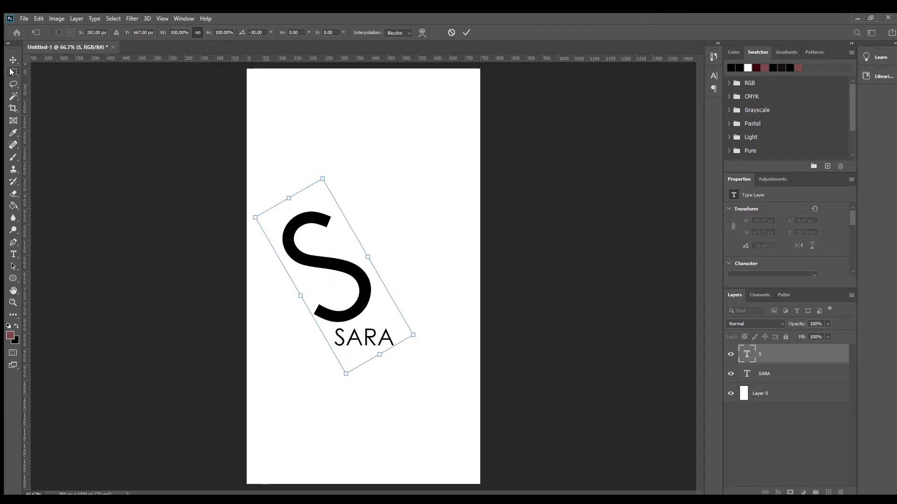
{"action": "key", "text": "Return"}
- Add a letter A at 500 pt and position it so its left leg overlaps the upper part of the S
{"action": "key", "text": "t"}
{"action": "left_click", "coordinate": [342, 186]}
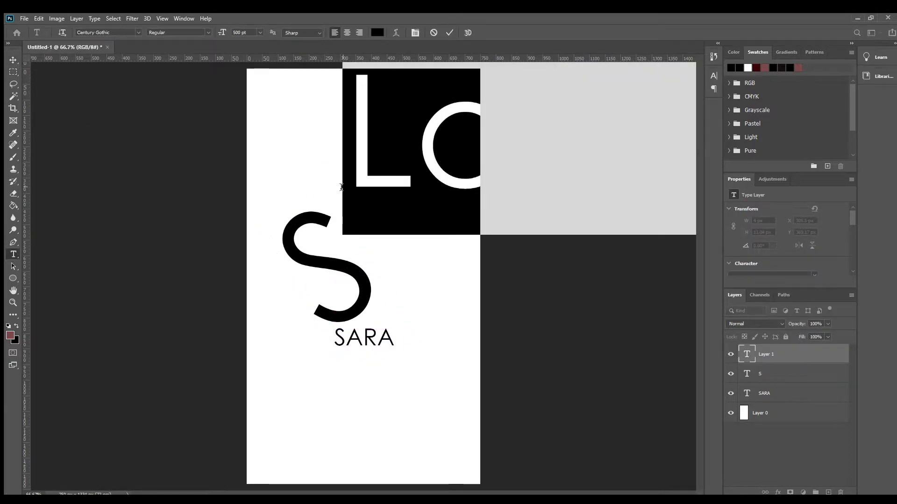
{"action": "type", "text": "A"}
{"action": "left_click", "coordinate": [13, 59]}
{"action": "left_click_drag", "start_coordinate": [364, 150], "coordinate": [325, 225]}
- Add a lowercase r at 500 pt and move it beside the A's right leg
{"action": "left_click", "coordinate": [14, 254]}
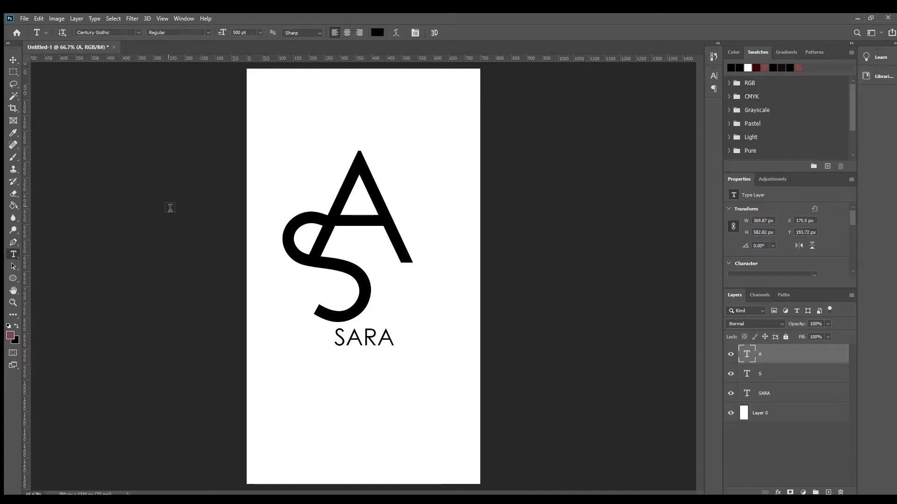
{"action": "left_click", "coordinate": [279, 162]}
{"action": "type", "text": "r"}
{"action": "left_click", "coordinate": [14, 60]}
{"action": "left_click_drag", "start_coordinate": [284, 139], "coordinate": [437, 178]}
- Rotate the r to -25.83° and nudge it left so its stem merges with the A's right leg
{"action": "key", "text": "ctrl+t"}
{"action": "left_click_drag", "start_coordinate": [408, 206], "coordinate": [389, 214]}
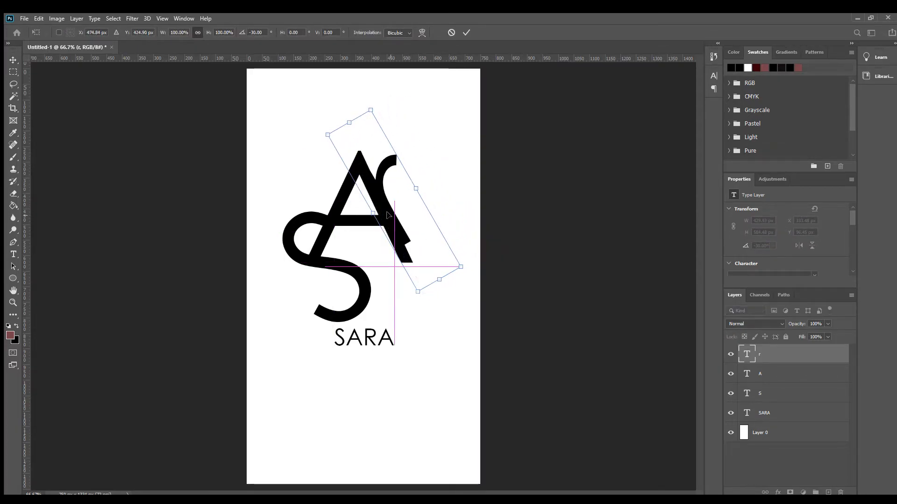
{"action": "left_click_drag", "start_coordinate": [430, 174], "coordinate": [432, 179]}
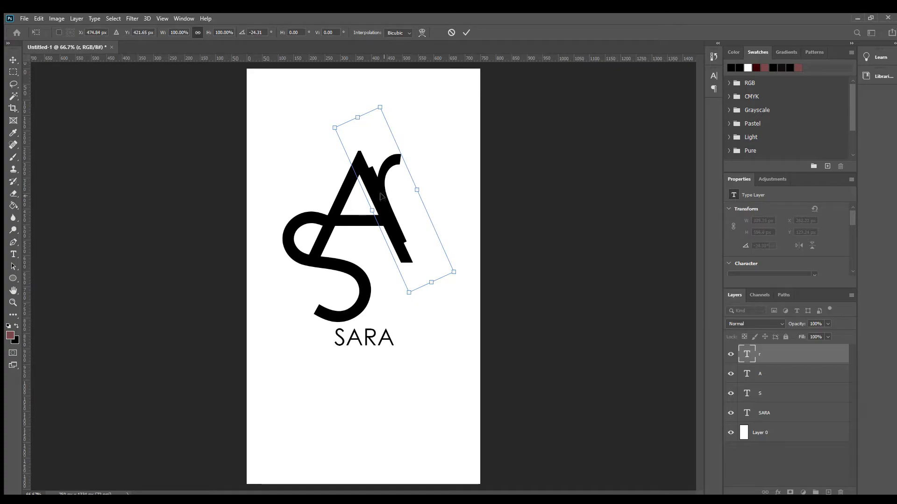
{"action": "key", "text": "Left"}
{"action": "key", "text": "Left"}
{"action": "key", "text": "Left"}
{"action": "key", "text": "Left"}
{"action": "key", "text": "Left"}
{"action": "key", "text": "Left"}
{"action": "key", "text": "Left"}
{"action": "key", "text": "Left"}
{"action": "key", "text": "Left"}
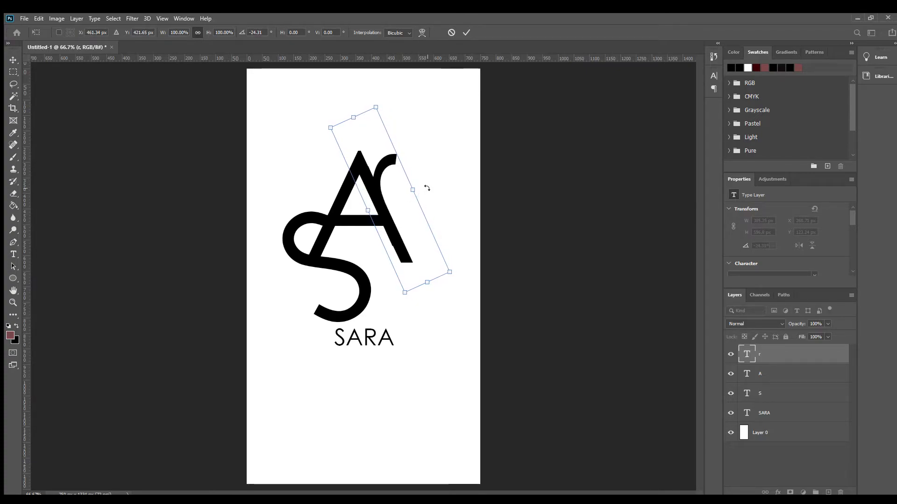
{"action": "left_click_drag", "start_coordinate": [427, 187], "coordinate": [427, 186]}
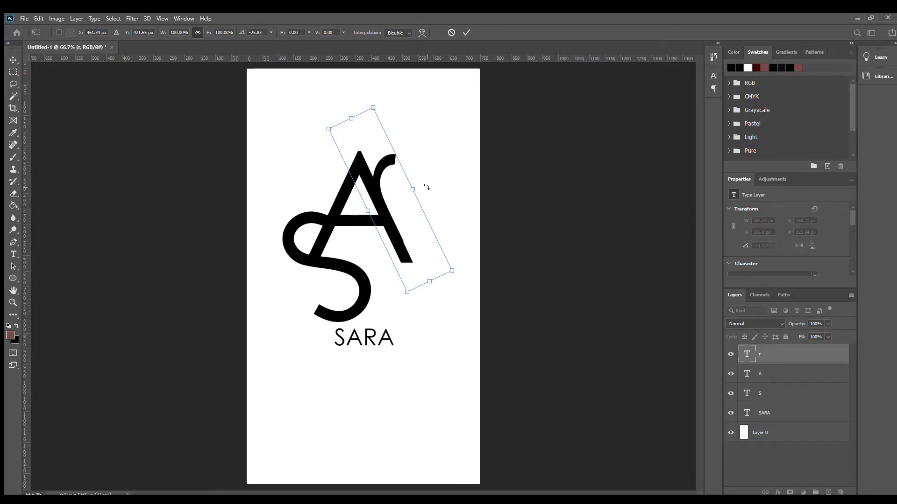
{"action": "key", "text": "Left"}
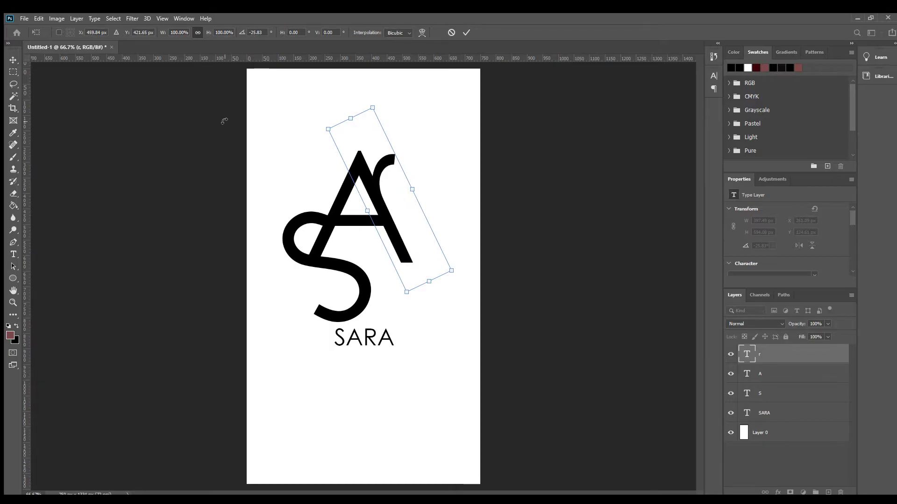
{"action": "left_click", "coordinate": [13, 60]}
{"action": "left_click", "coordinate": [122, 119]}
- Add a second letter A at 500 pt and place it over the monogram, centred slightly below the first A
{"action": "left_click", "coordinate": [13, 255]}
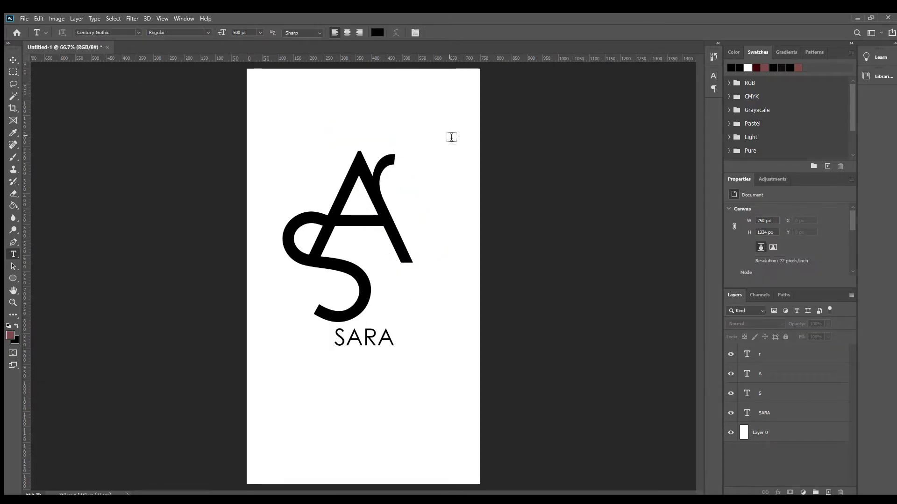
{"action": "left_click", "coordinate": [449, 118]}
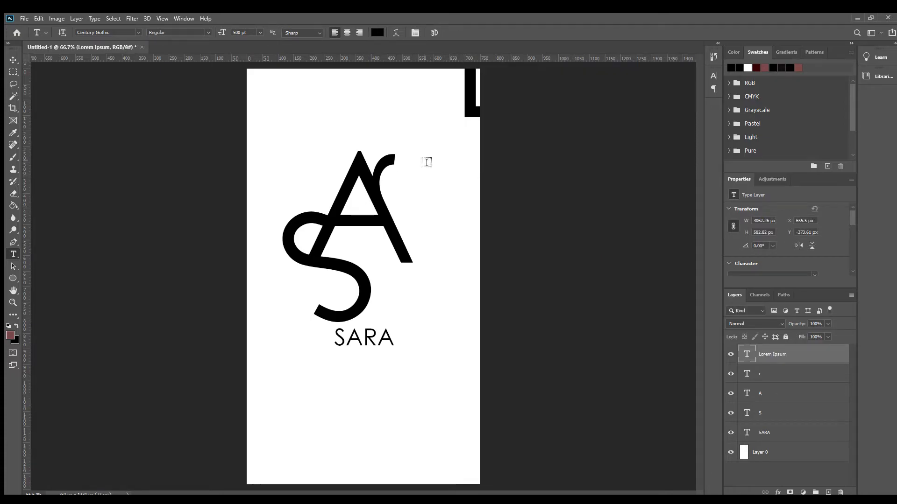
{"action": "key", "text": "Escape"}
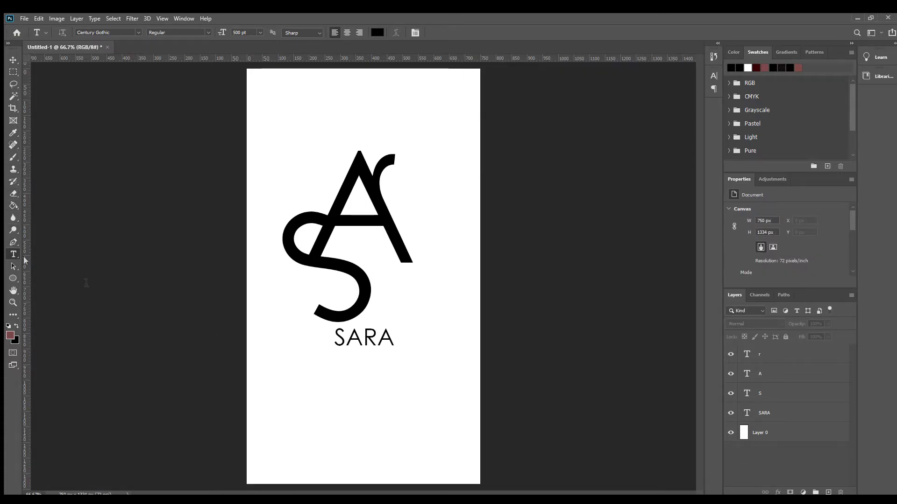
{"action": "left_click", "coordinate": [343, 419]}
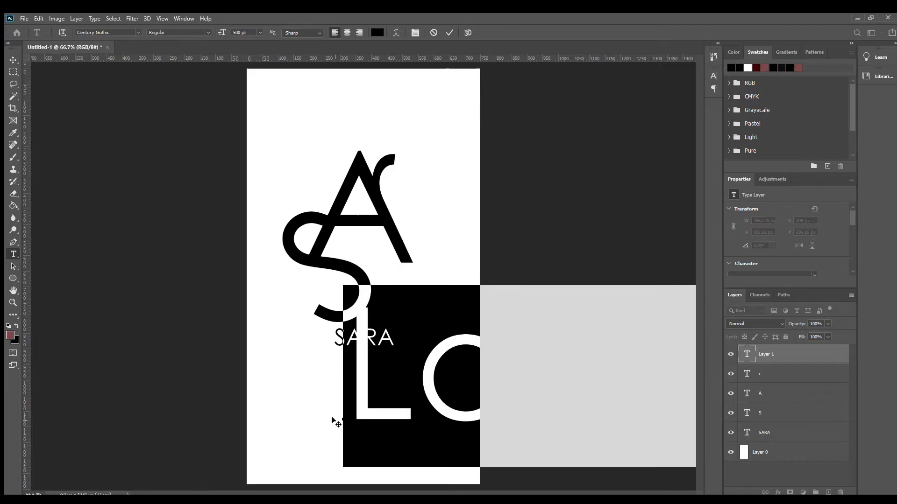
{"action": "key", "text": "BackSpace"}
{"action": "type", "text": "A"}
{"action": "key", "text": "ctrl+Return"}
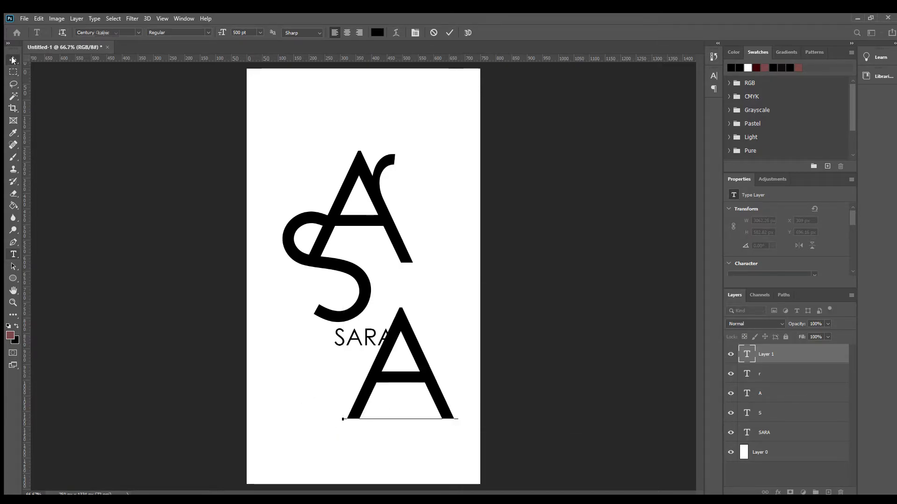
{"action": "key", "text": "v"}
{"action": "left_click_drag", "start_coordinate": [402, 324], "coordinate": [357, 209]}
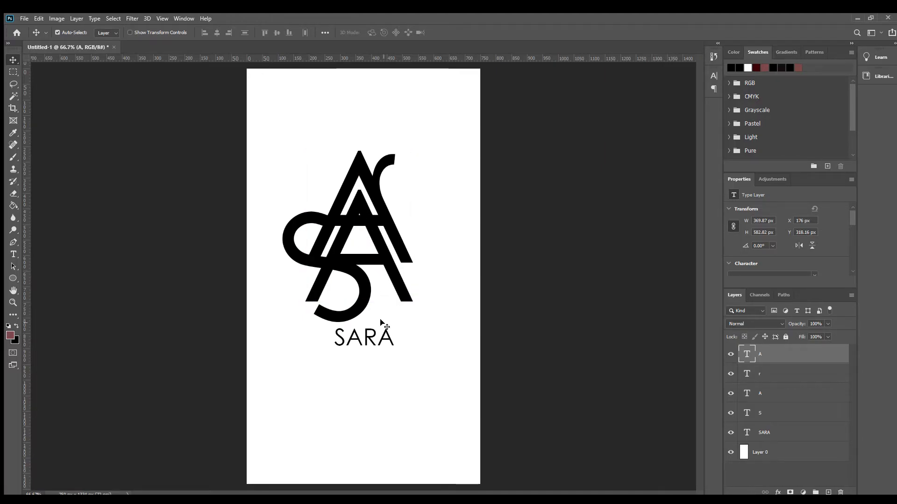
- Scale the S to 91.10% and rotate it to 3.72° so its lower end approaches the second A's left foot
{"action": "left_click", "coordinate": [752, 419]}
{"action": "key", "text": "ctrl+t"}
{"action": "mouse_move", "coordinate": [426, 173]}
{"action": "left_mouse_down"}
{"action": "mouse_move", "coordinate": [444, 208]}
{"action": "mouse_move", "coordinate": [427, 184]}
{"action": "left_mouse_up"}
{"action": "left_click_drag", "start_coordinate": [402, 382], "coordinate": [391, 364]}
- Nudge the S to X 262.81 px, Y 642.11 px so its lower end joins the second A's left foot
{"action": "key", "text": "Down"}
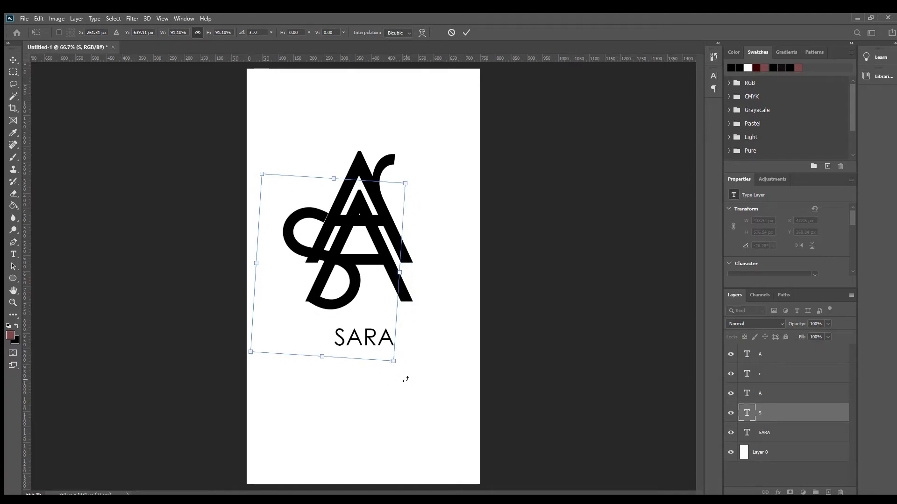
{"action": "key", "text": "Down"}
{"action": "key", "text": "Down"}
{"action": "key", "text": "Down"}
{"action": "key", "text": "Up"}
{"action": "key", "text": "Up"}
{"action": "key", "text": "Up"}
{"action": "key", "text": "Up"}
{"action": "key", "text": "Up"}
{"action": "key", "text": "Up"}
{"action": "key", "text": "Up"}
{"action": "key", "text": "Up"}
{"action": "key", "text": "Up"}
{"action": "key", "text": "Up"}
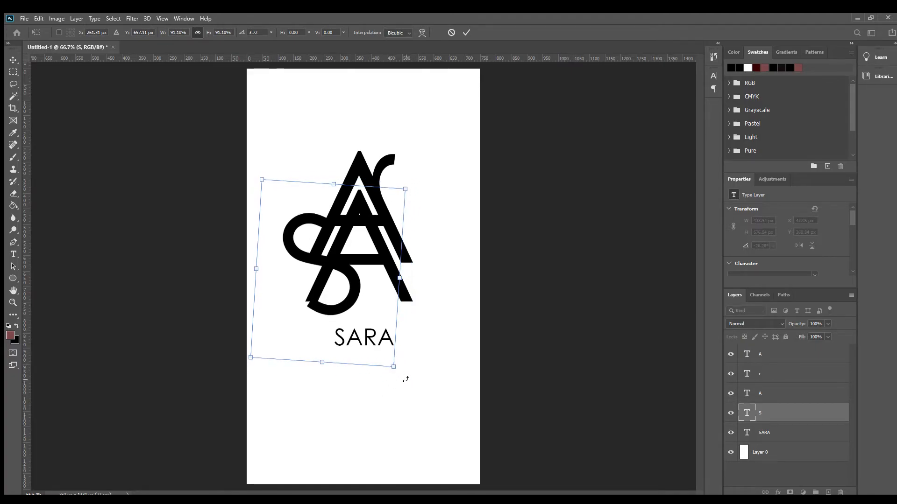
{"action": "key", "text": "Left"}
{"action": "key", "text": "Right"}
{"action": "key", "text": "Right"}
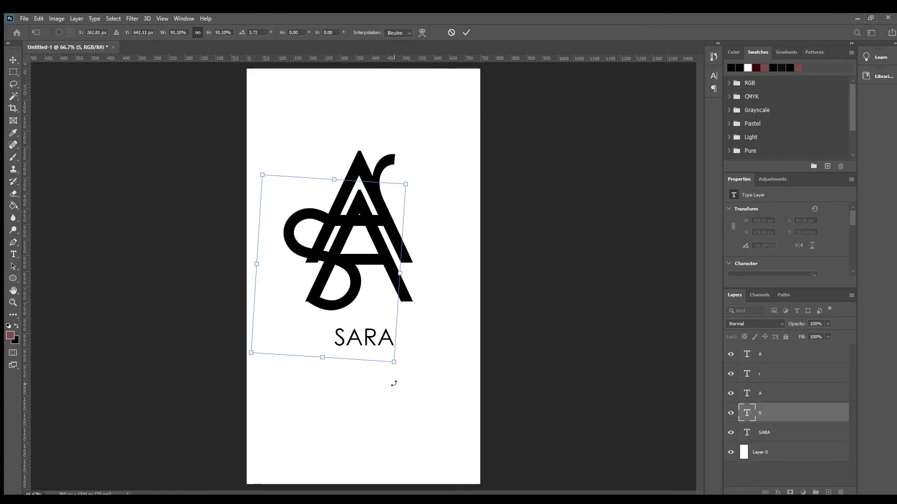
{"action": "key", "text": "Return"}
{"action": "left_click", "coordinate": [509, 246]}
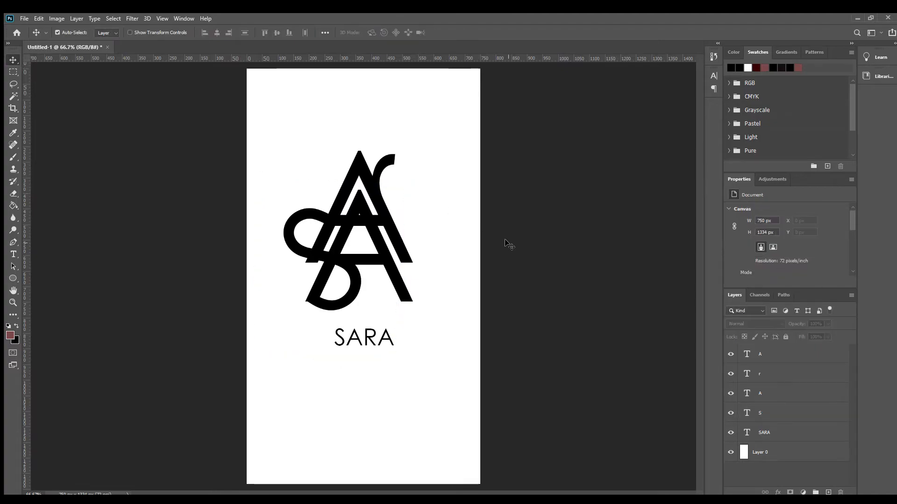
- Rasterize the first A and erase the tip of its left leg that protrudes beyond the S
{"action": "left_click", "coordinate": [766, 395]}
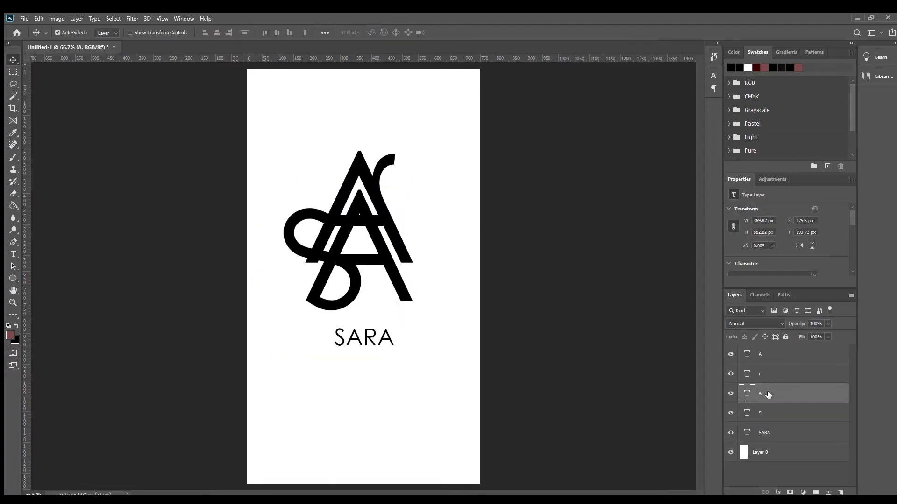
{"action": "left_click", "coordinate": [13, 193]}
{"action": "left_click", "coordinate": [315, 265]}
{"action": "mouse_move", "coordinate": [315, 265]}
{"action": "left_mouse_down"}
{"action": "mouse_move", "coordinate": [309, 259]}
{"action": "mouse_move", "coordinate": [318, 262]}
{"action": "left_mouse_up"}
{"action": "left_click", "coordinate": [13, 59]}
{"action": "left_click", "coordinate": [118, 134]}
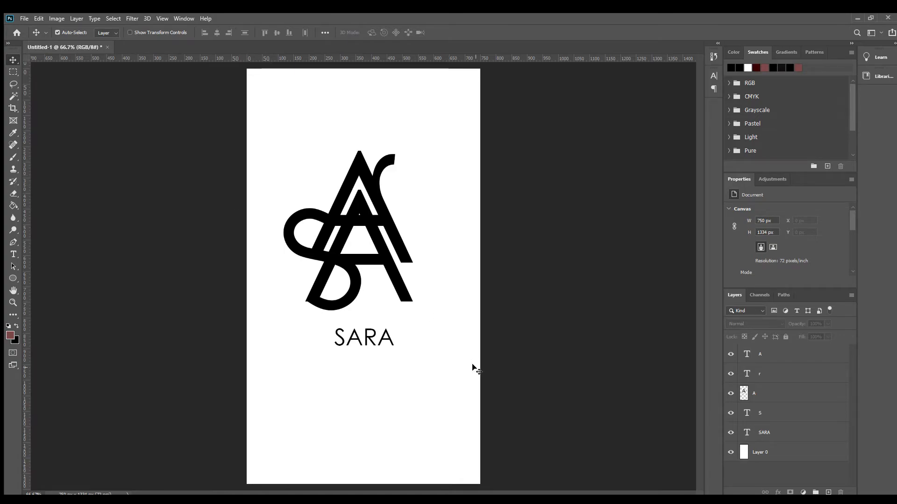
- Rasterize the second A, the r and the S text layers
{"action": "left_click", "coordinate": [779, 359]}
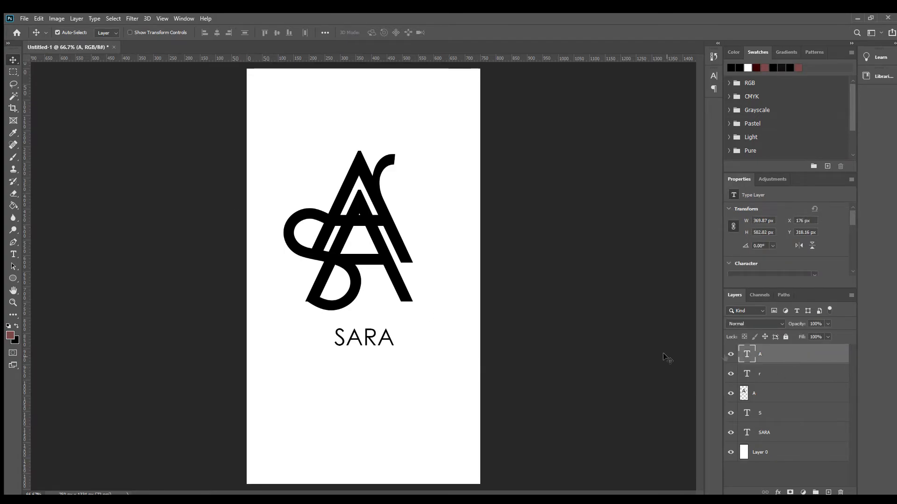
{"action": "key", "text": "ctrl+shift+r"}
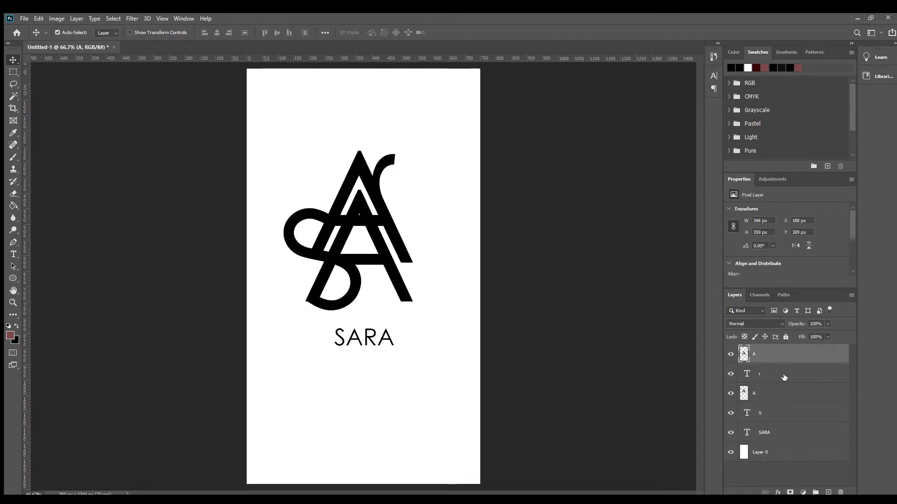
{"action": "left_click", "coordinate": [784, 376]}
{"action": "key", "text": "ctrl+shift+r"}
{"action": "left_click", "coordinate": [780, 410]}
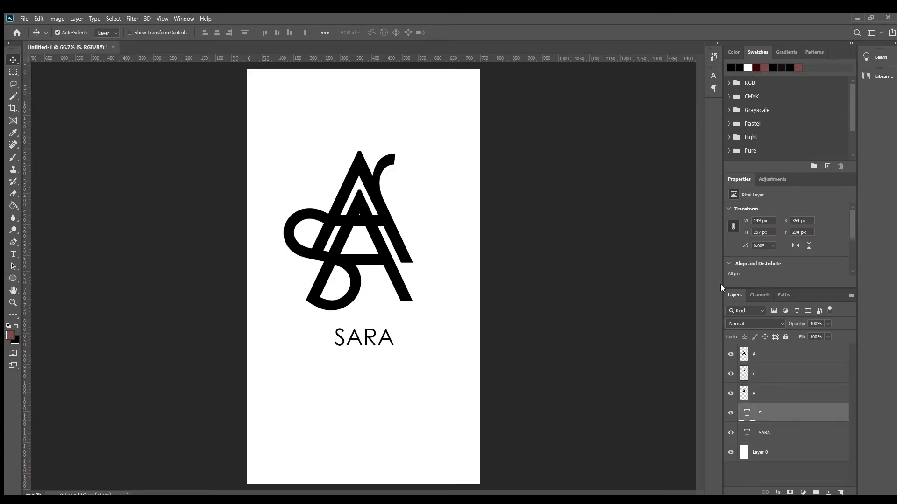
{"action": "key", "text": "ctrl+shift+r"}
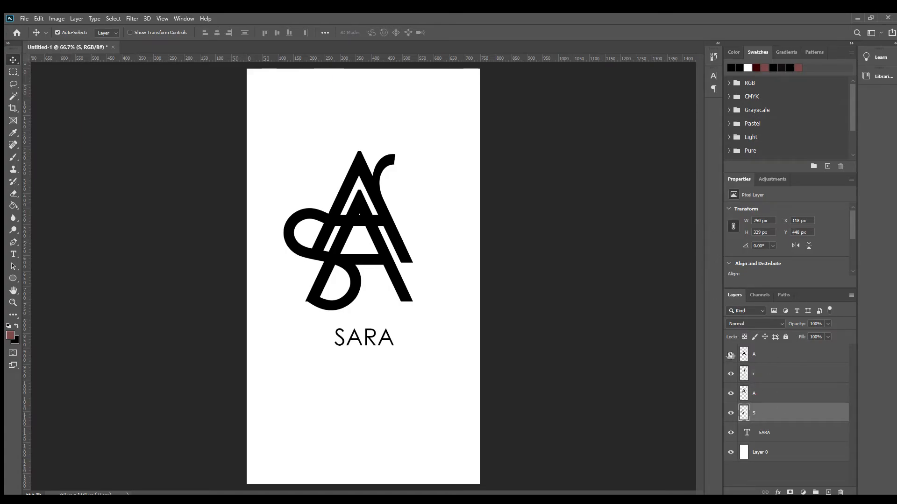
- Add a new empty layer above the topmost A layer
{"action": "left_click", "coordinate": [779, 435]}
{"action": "left_click", "coordinate": [775, 355]}
{"action": "left_click", "coordinate": [827, 492]}
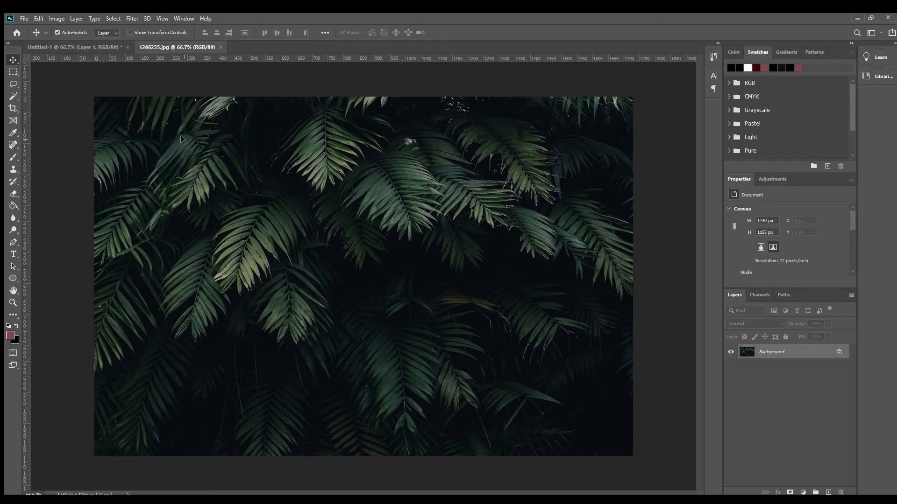
- Bring the leaf photo 1286235.jpg into the monogram document, scale it to about 798 × 532 px and place it over the letters
{"action": "left_click_drag", "start_coordinate": [99, 45], "coordinate": [286, 160]}
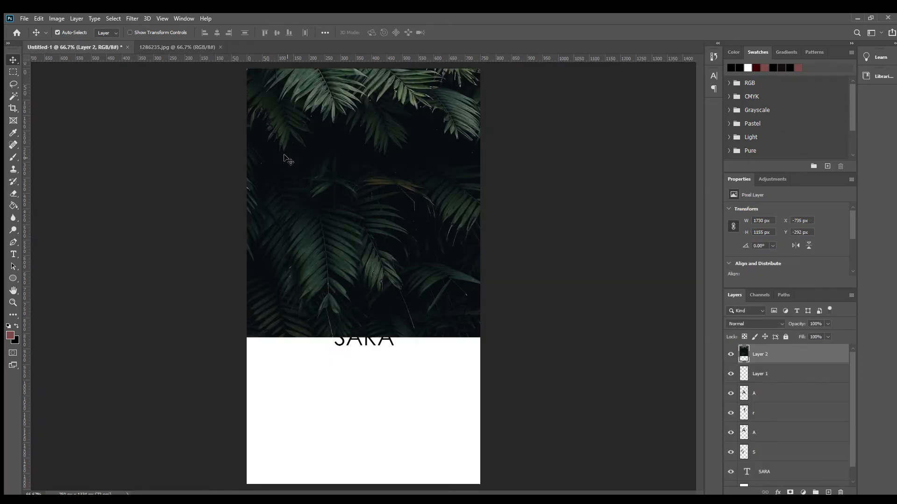
{"action": "key", "text": "ctrl+t"}
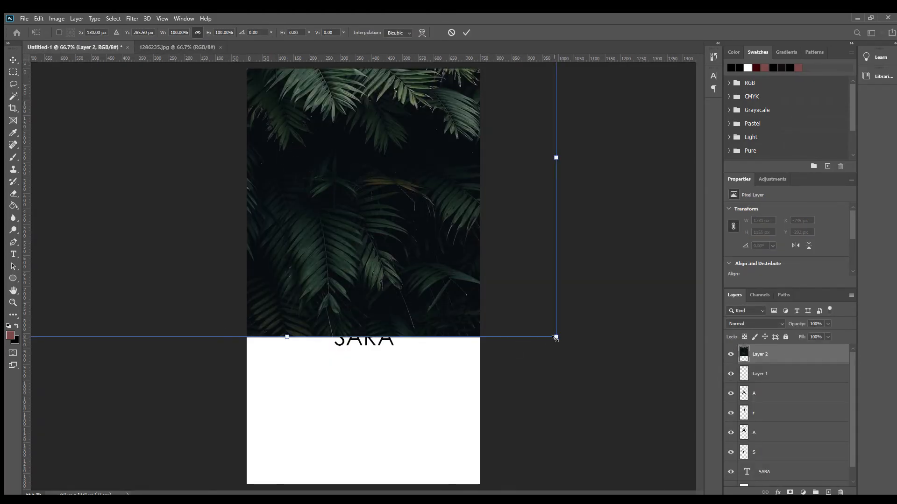
{"action": "left_click_drag", "start_coordinate": [556, 337], "coordinate": [330, 187]}
{"action": "left_click_drag", "start_coordinate": [297, 151], "coordinate": [494, 274]}
{"action": "left_click_drag", "start_coordinate": [528, 311], "coordinate": [407, 235]}
{"action": "left_click_drag", "start_coordinate": [330, 171], "coordinate": [380, 245]}
{"action": "left_click_drag", "start_coordinate": [455, 176], "coordinate": [467, 154]}
{"action": "key", "text": "Return"}
- Compare lightening blend modes such as Linear Dodge (Add) and Lighter Color on the leaf photo, keeping one that fills only the letters
{"action": "scroll", "coordinate": [765, 320], "scroll_direction": "down", "scroll_amount": 12}
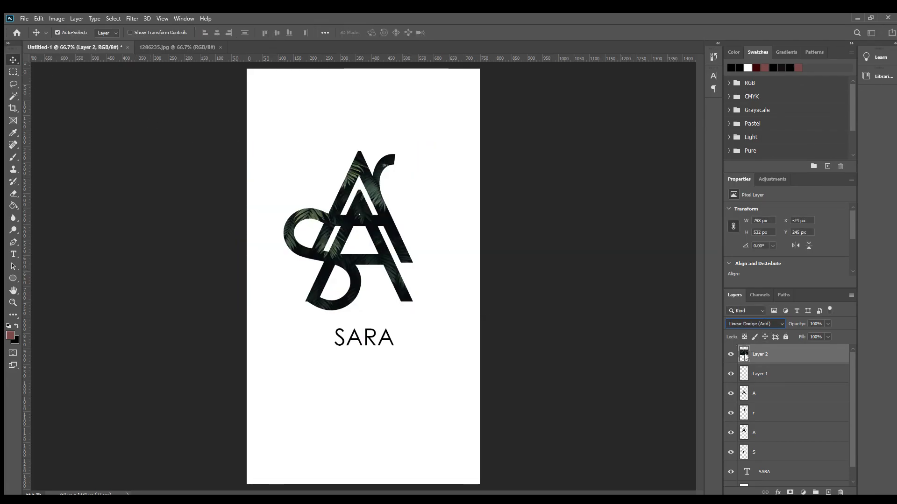
{"action": "key", "text": "Up"}
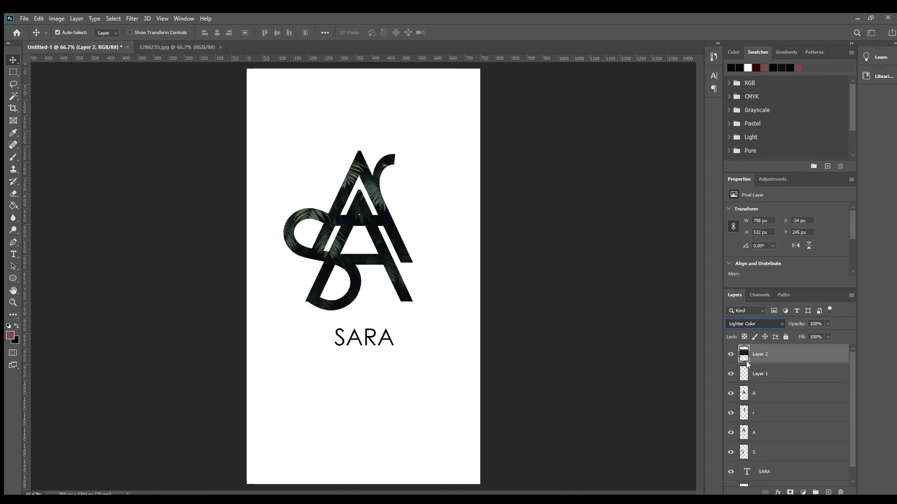
{"action": "key", "text": "Down"}
{"action": "key", "text": "Down"}
{"action": "key", "text": "Up"}
{"action": "key", "text": "Up"}
{"action": "left_click", "coordinate": [174, 149]}
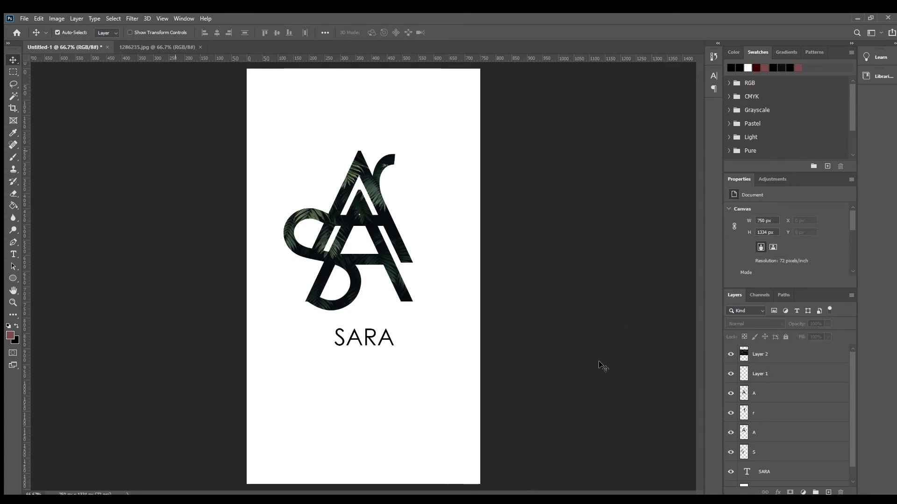
- Toggle the leaf photo layer's visibility to compare the monogram with and without the texture, and review the layer stack
{"action": "left_click", "coordinate": [732, 355]}
{"action": "left_click", "coordinate": [731, 354]}
{"action": "scroll", "coordinate": [757, 434], "scroll_direction": "down", "scroll_amount": 1}
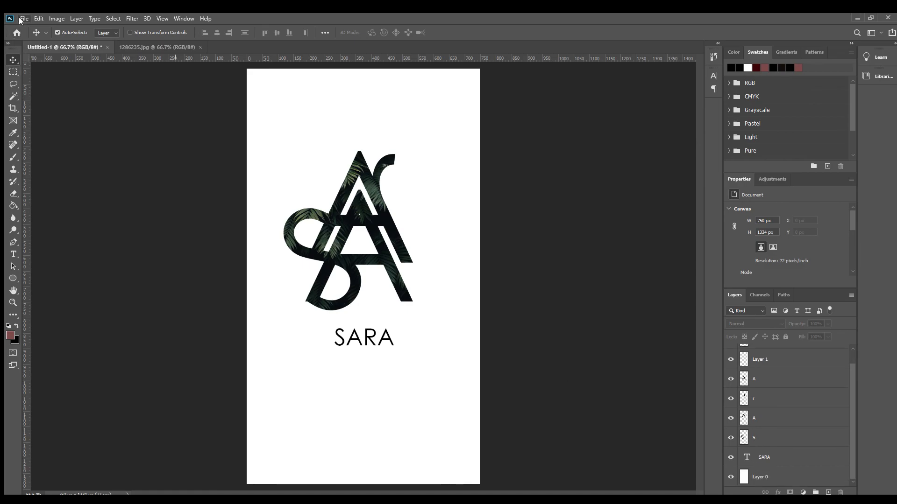